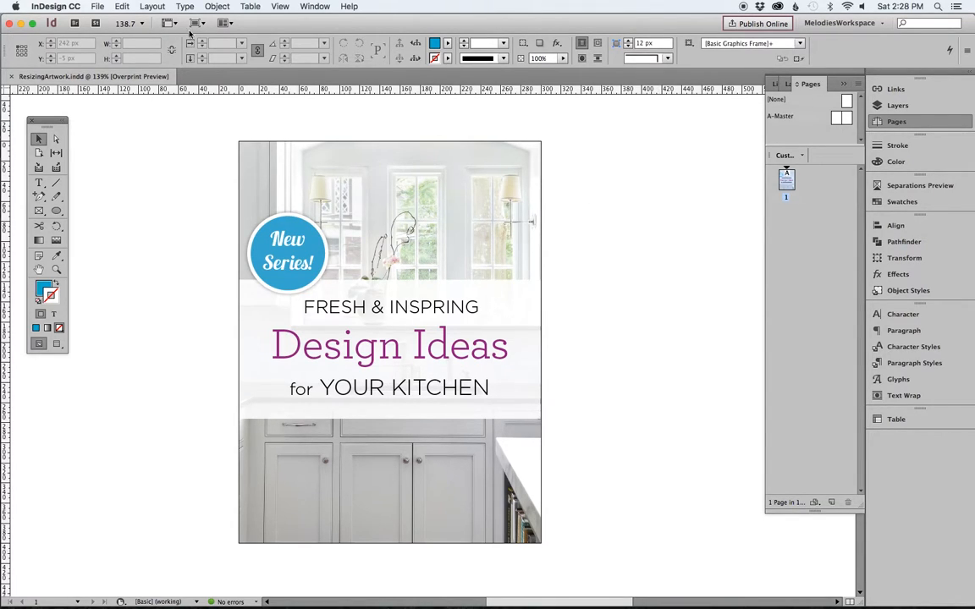
Start a new one-page document with Web intent and a custom page size of 736 px wide by 1128 px high
left_click(97, 6)
mouse_move(100, 24)
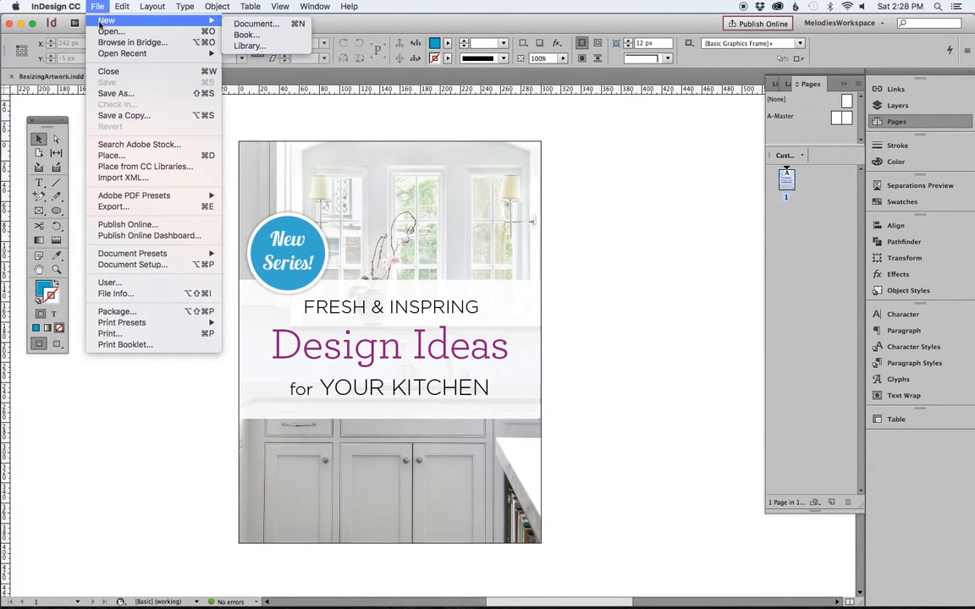
left_click(272, 25)
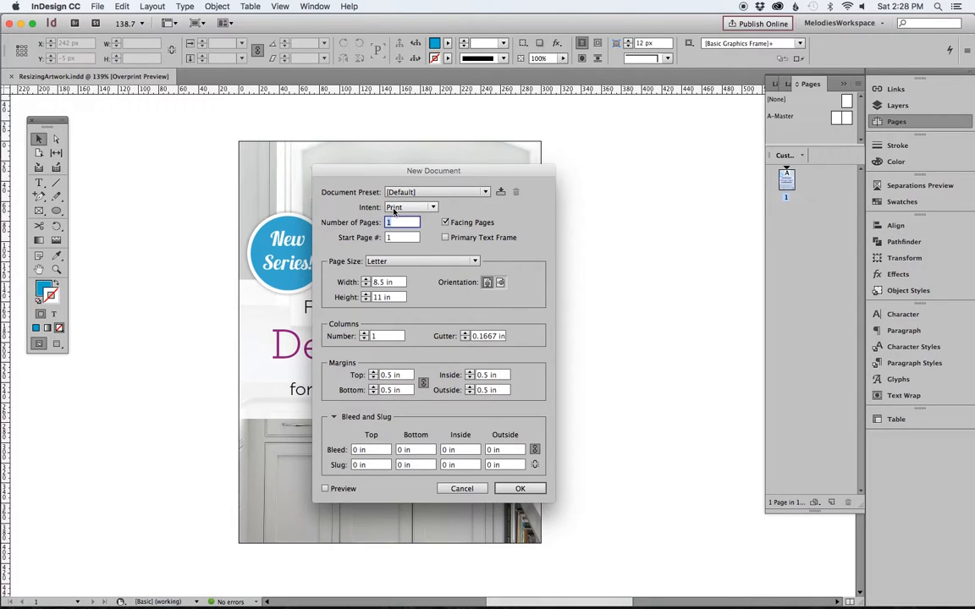
left_click(394, 208)
left_click(398, 229)
left_click(385, 283)
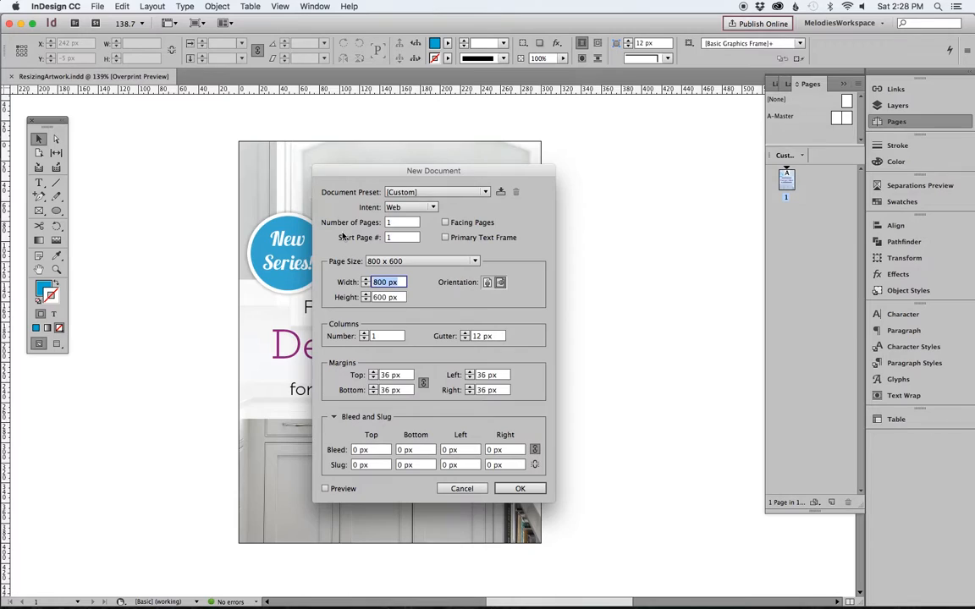
type("736")
key("Tab")
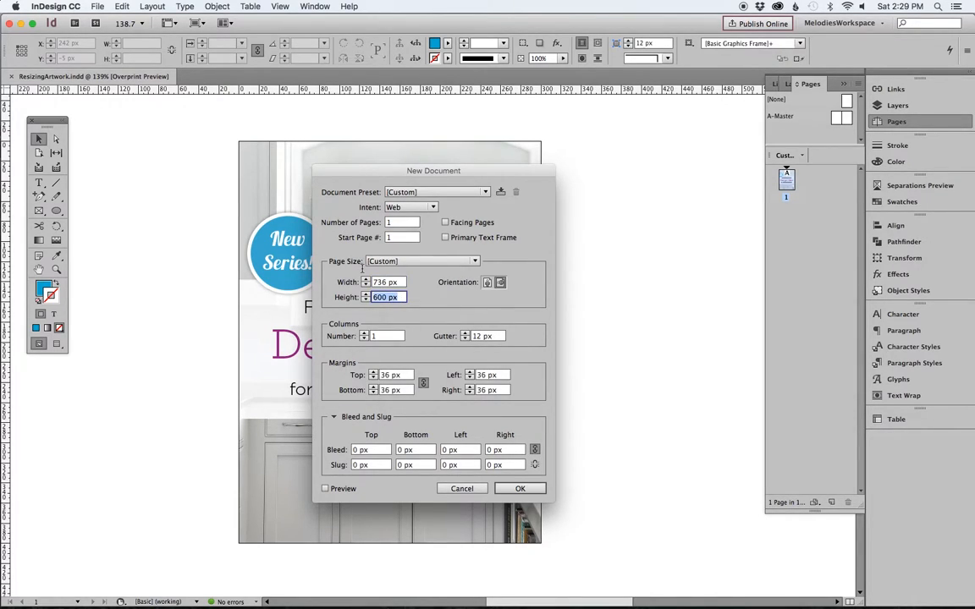
type("1128")
Set all page margins to 0 px and create the document
left_click(406, 375)
triple_click(406, 375)
type("0")
key("Tab")
left_click(518, 489)
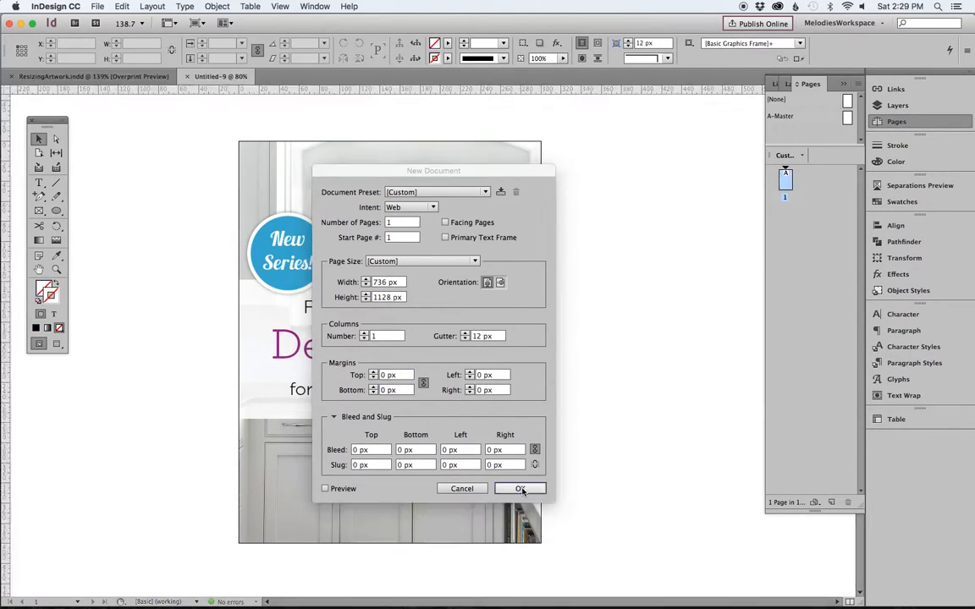
Save the new document as NewGraphic in the ResizingArtwork folder
left_click(95, 6)
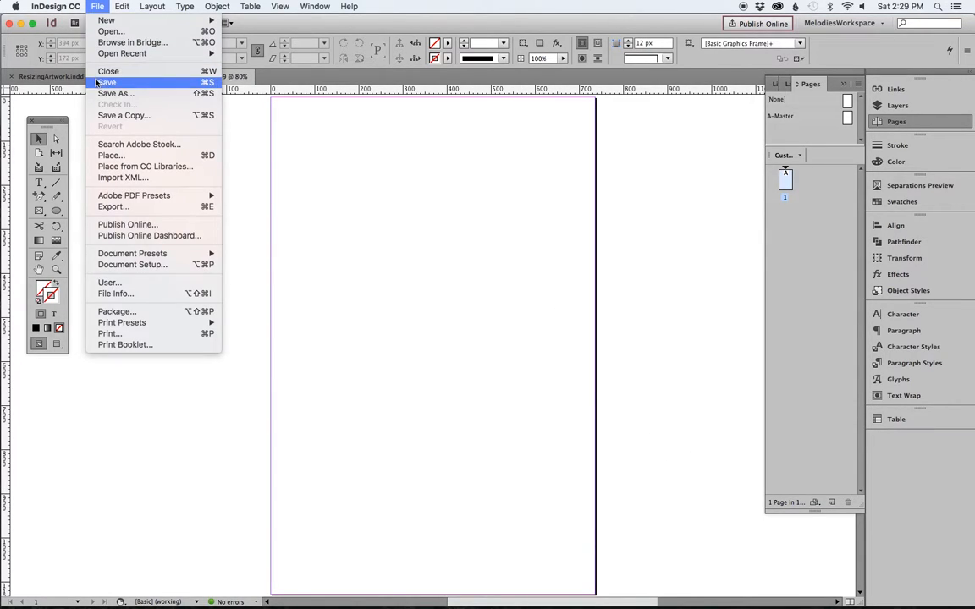
left_click(97, 83)
type("NewGraphic")
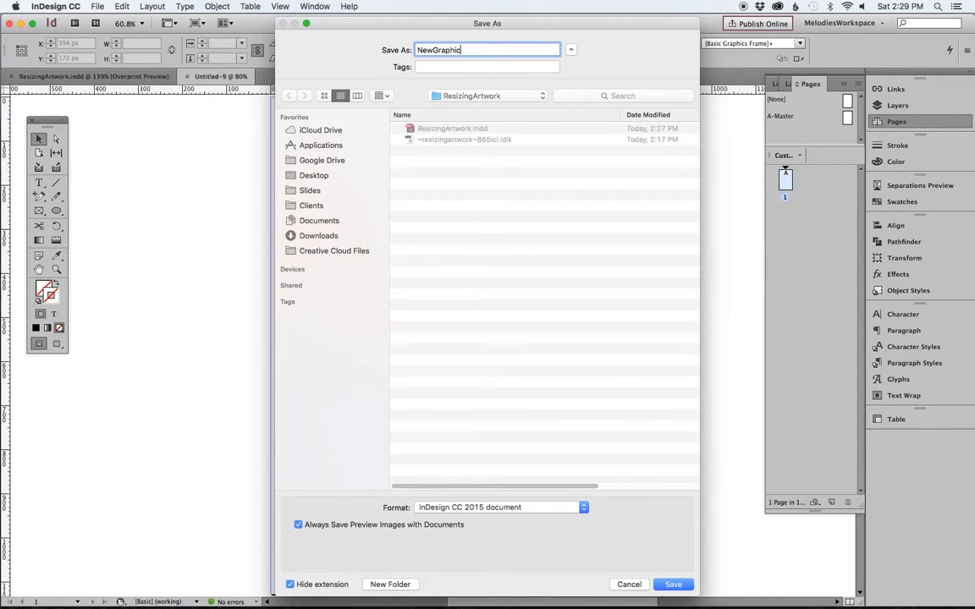
key("Return")
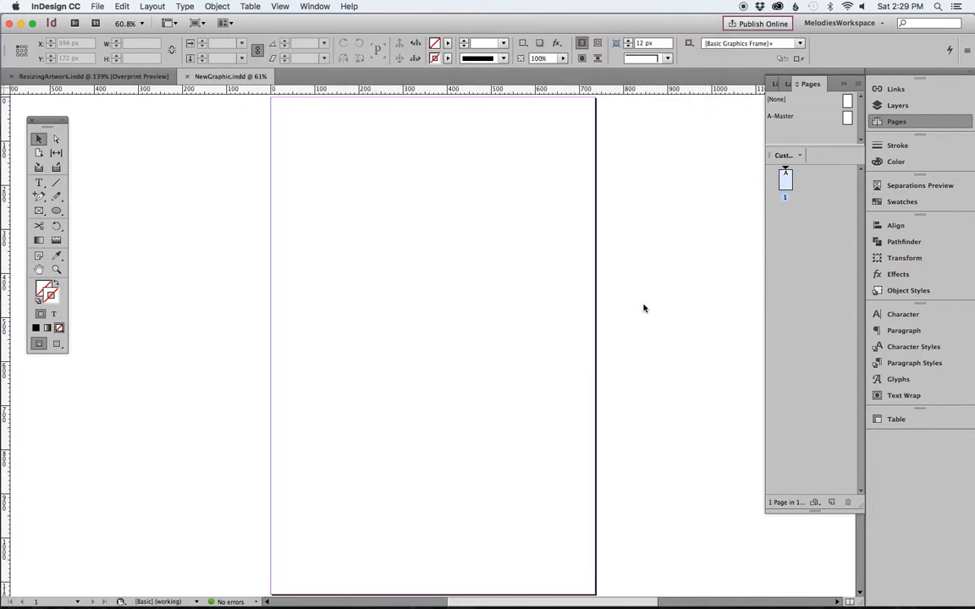
Group all the artwork on the page of ResizingArtwork.indd and copy the group
key("super+minus")
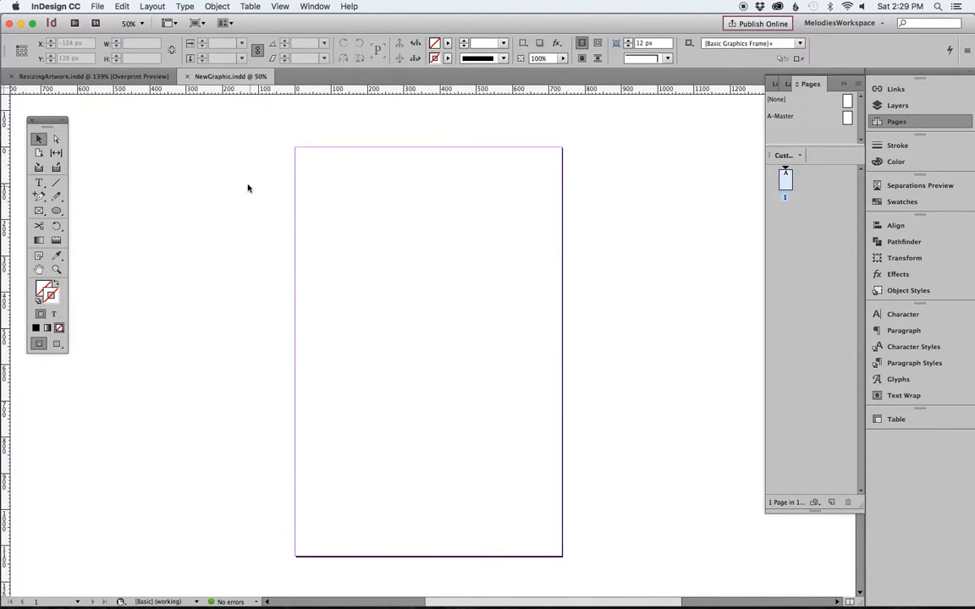
left_click(101, 77)
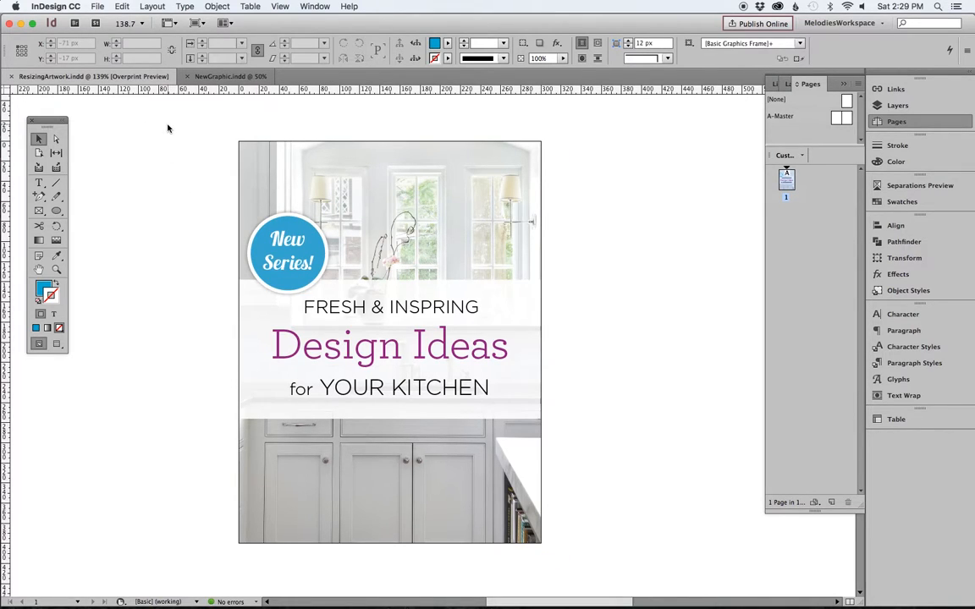
left_click_drag(193, 111, 546, 523)
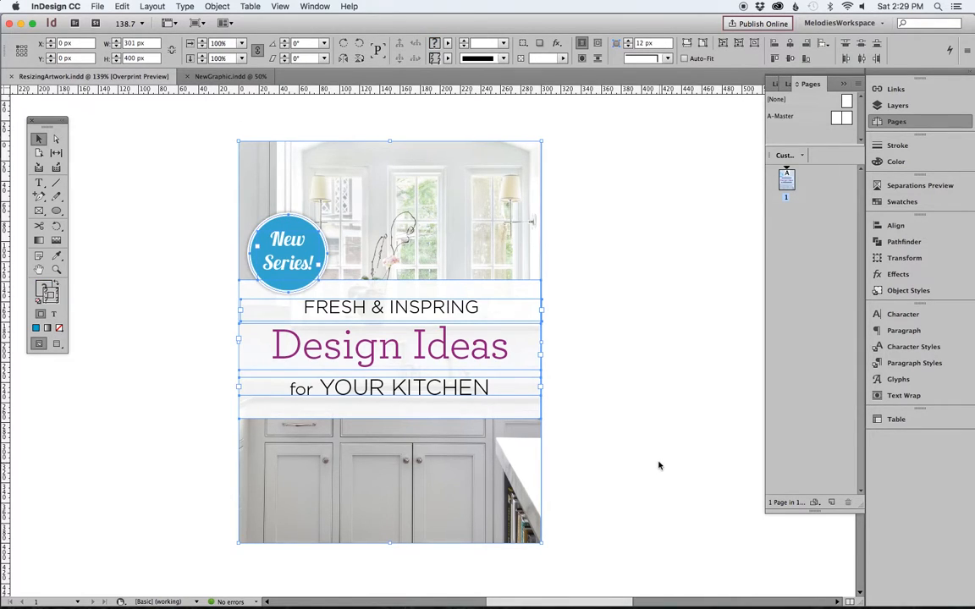
key("super+g")
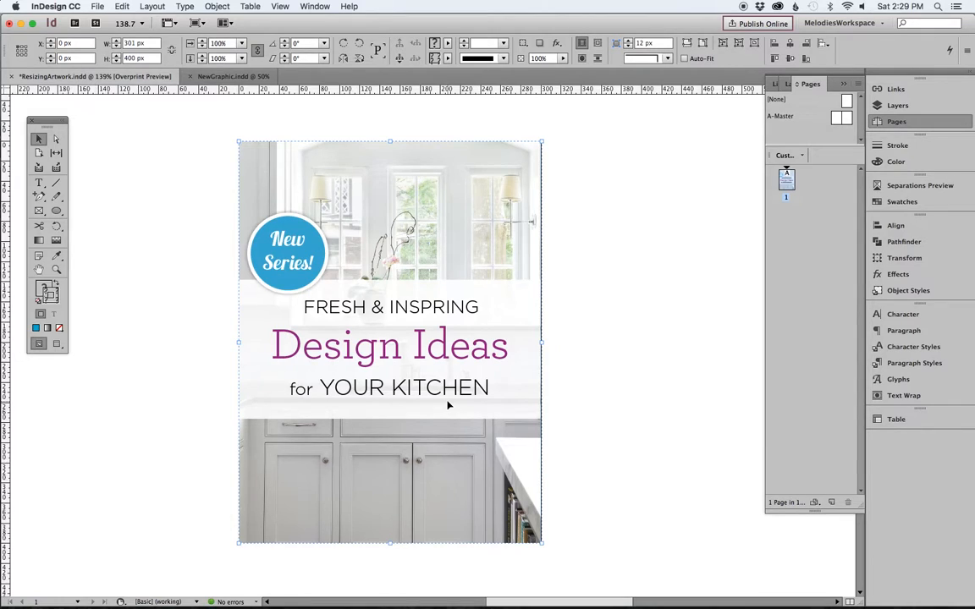
Paste the grouped artwork into NewGraphic.indd and move it near the page centre, at X 222 px and Y 312 px
left_click(246, 76)
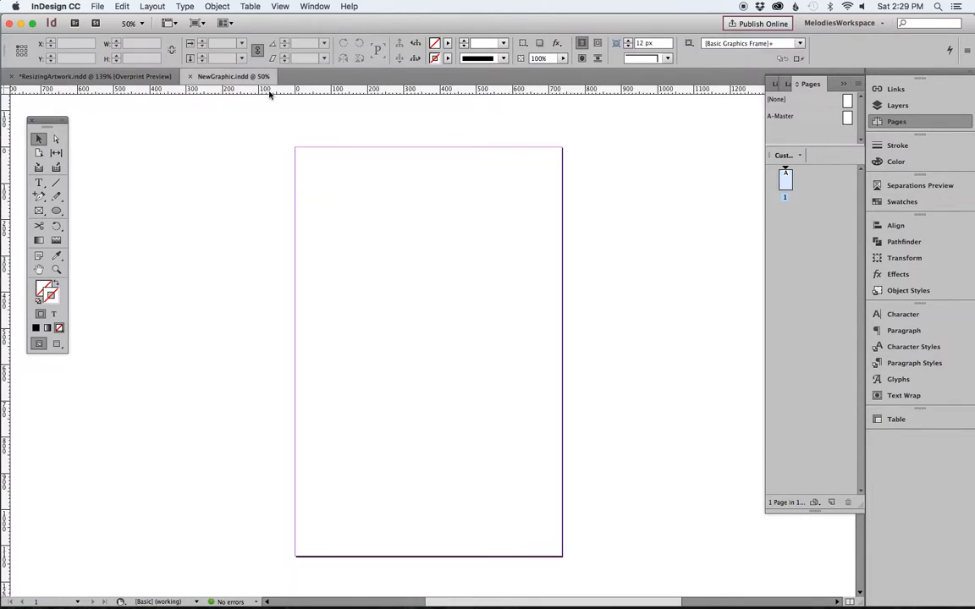
key("super+v")
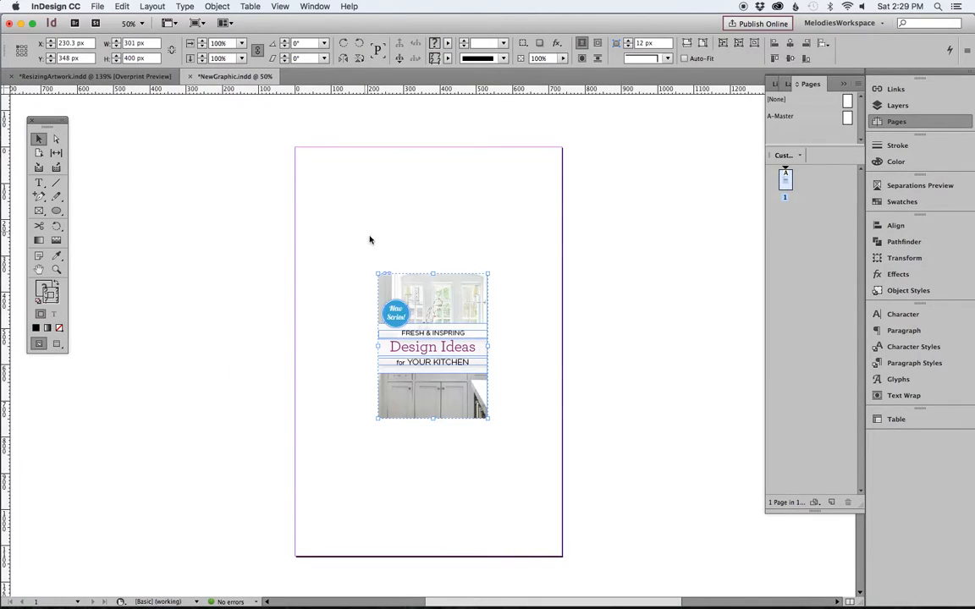
left_click_drag(433, 394, 431, 381)
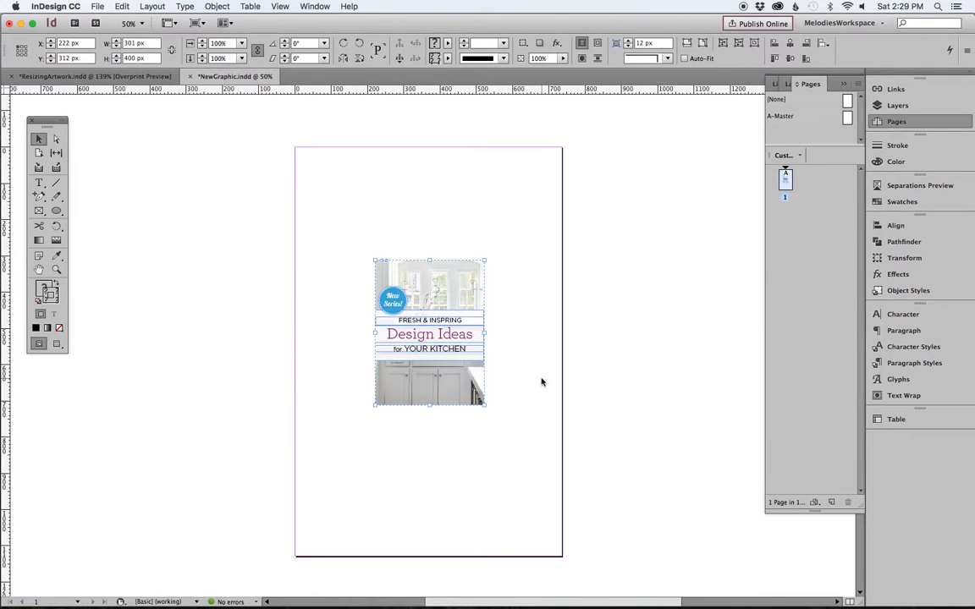
left_click(526, 416)
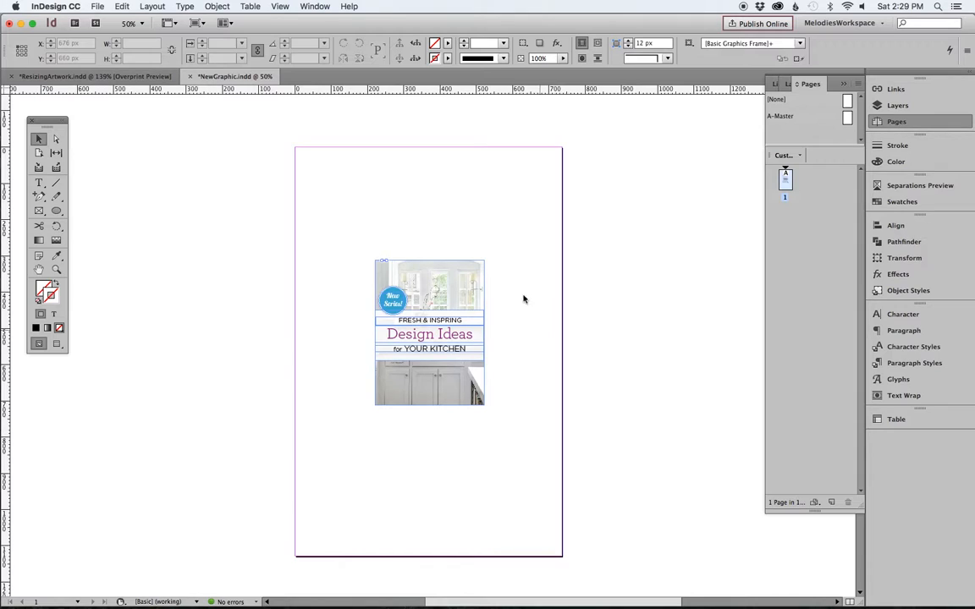
Turn on Overprint Preview for NewGraphic.indd and dismiss the transparency blending warning
left_click(278, 6)
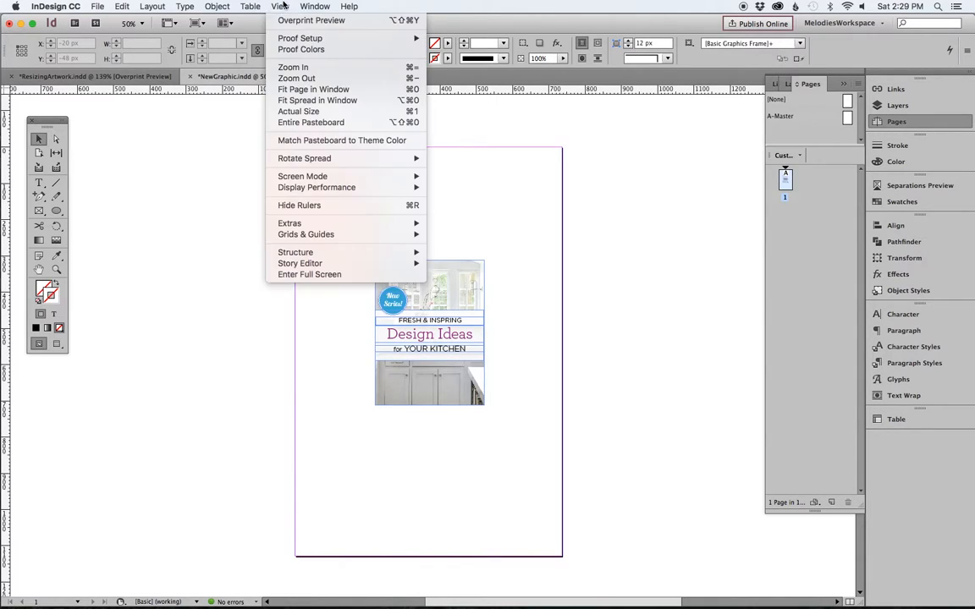
left_click(285, 20)
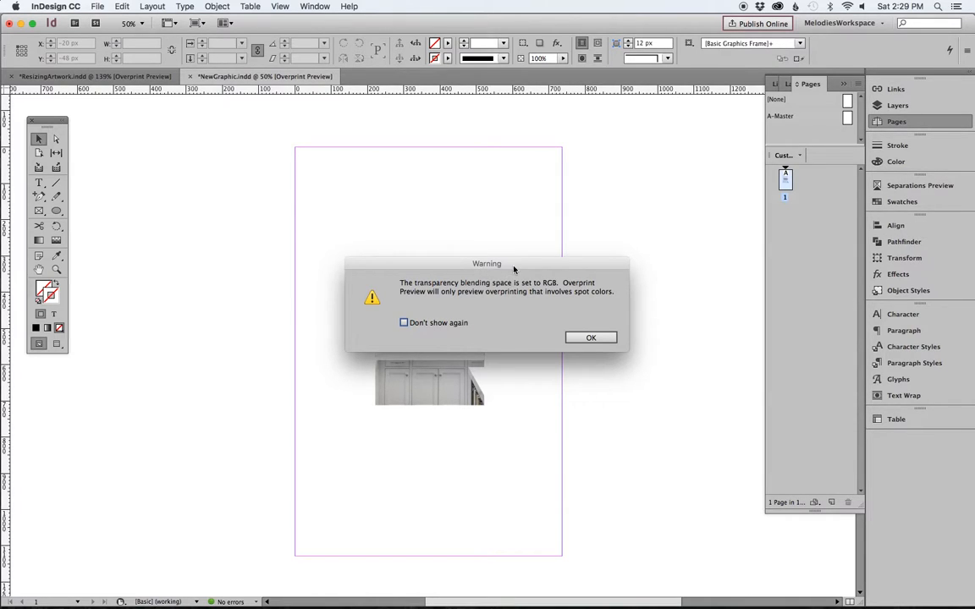
left_click(591, 338)
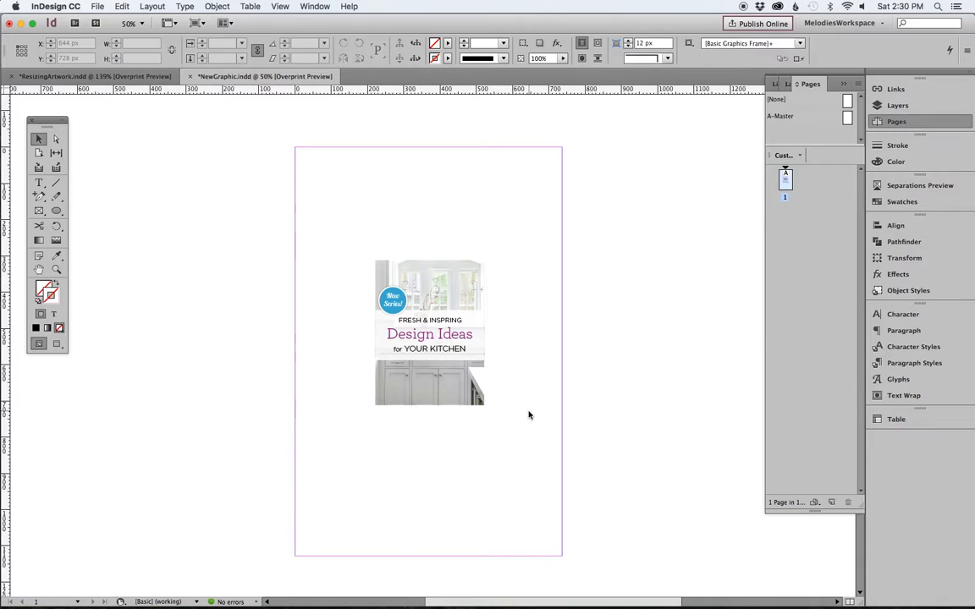
Scale the artwork group proportionally to the full page width of 736 px and position it at Y 66 px
left_click(458, 393)
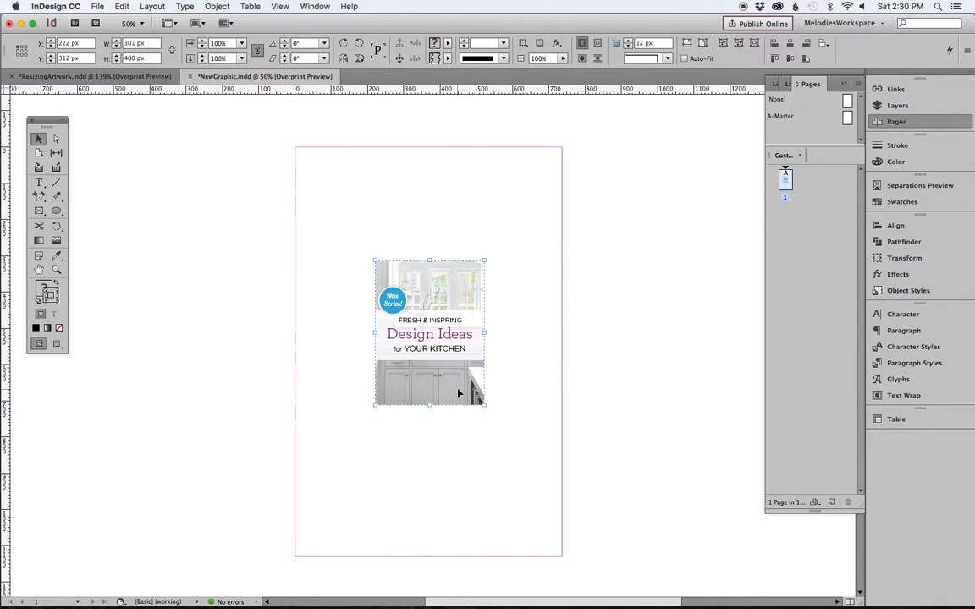
left_click(465, 493)
left_click(440, 375)
left_click_drag(485, 407, 559, 507)
left_click_drag(375, 261, 295, 161)
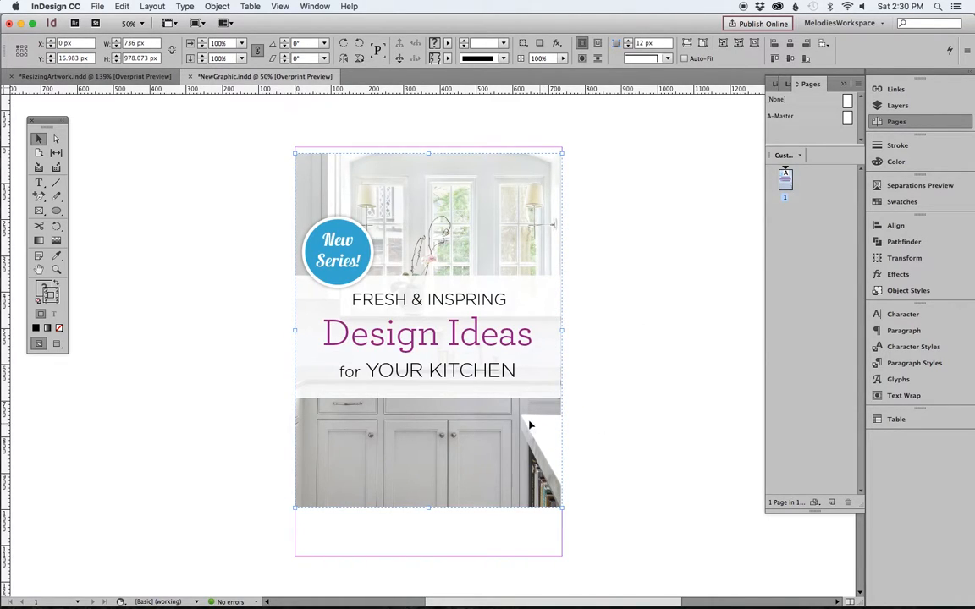
mouse_move(461, 386)
left_mouse_down()
mouse_move(457, 405)
mouse_move(453, 388)
left_mouse_up()
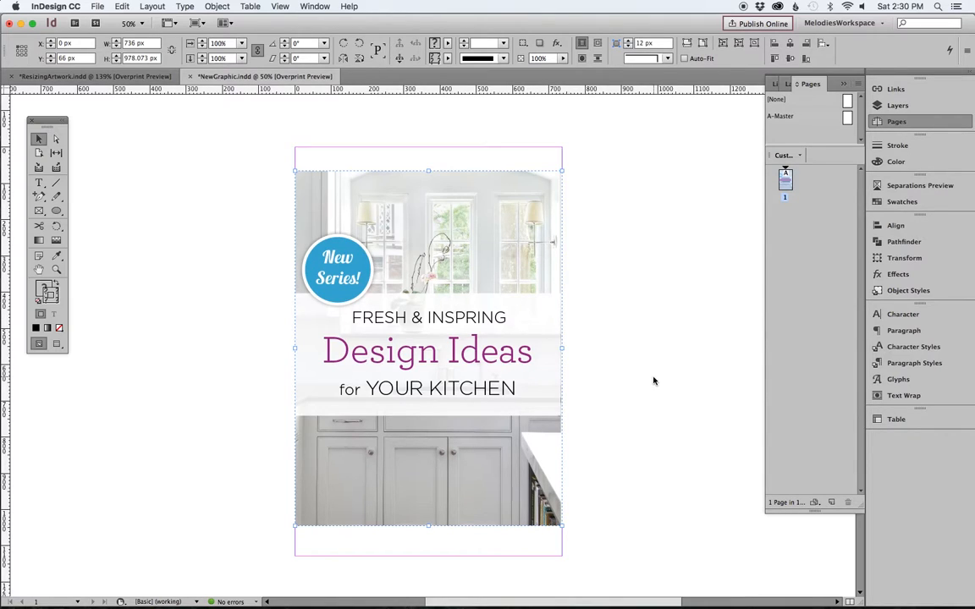
Ungroup the scaled artwork into its separate objects and deselect them
key("super+a")
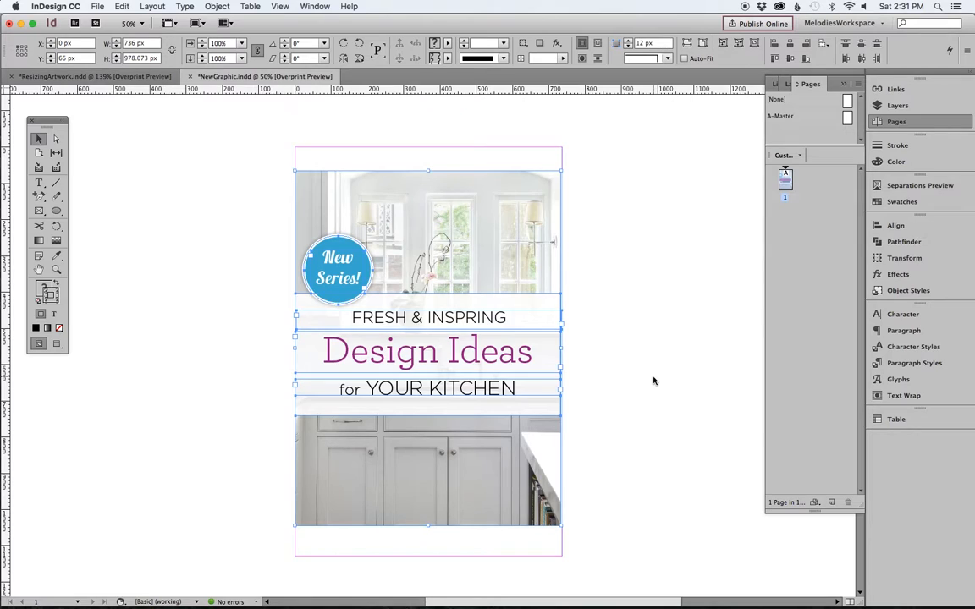
left_click(645, 373)
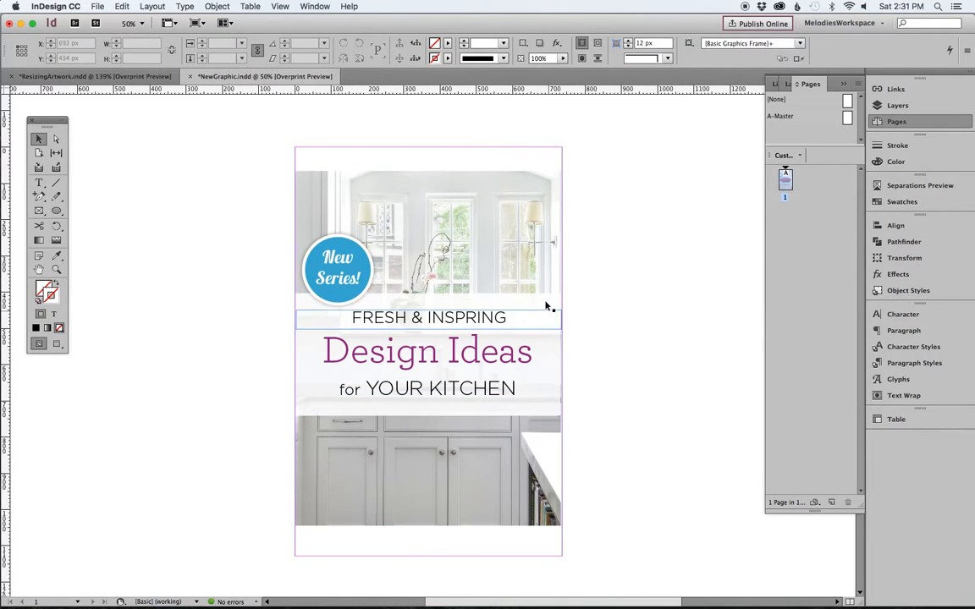
left_click_drag(600, 453, 487, 332)
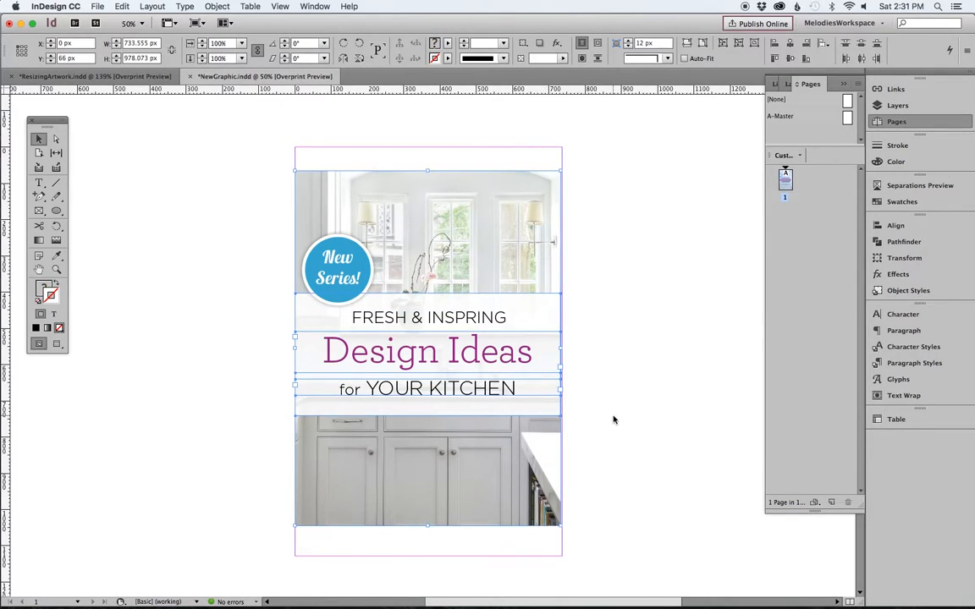
left_click(615, 420)
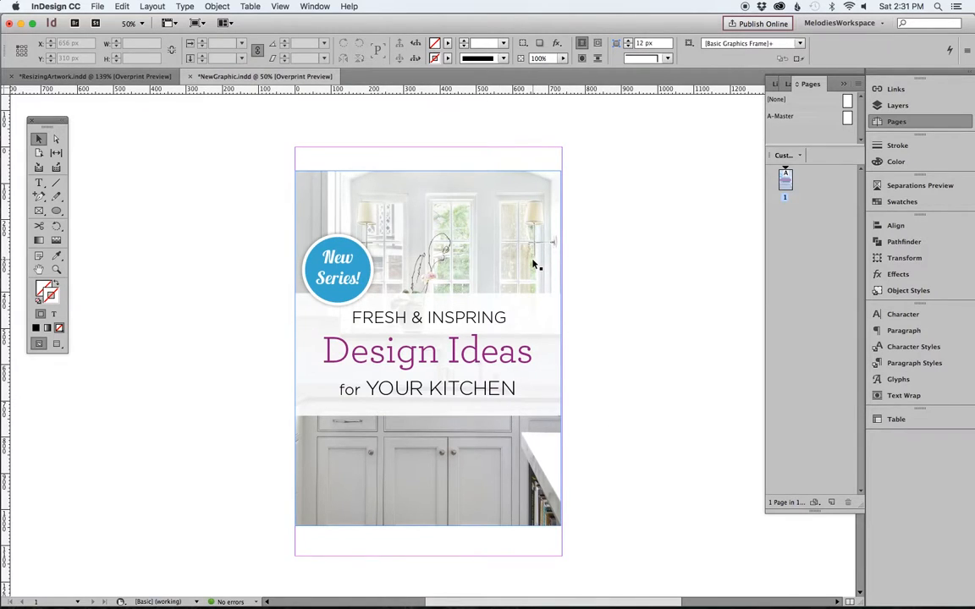
Extend the kitchen photo frame and the translucent white band to the page's right edge
left_click(535, 265)
mouse_move(562, 348)
left_mouse_down()
mouse_move(572, 348)
mouse_move(561, 348)
left_mouse_up()
left_click(548, 305)
mouse_move(561, 354)
left_mouse_down()
mouse_move(572, 355)
mouse_move(561, 355)
left_mouse_up()
left_click(623, 355)
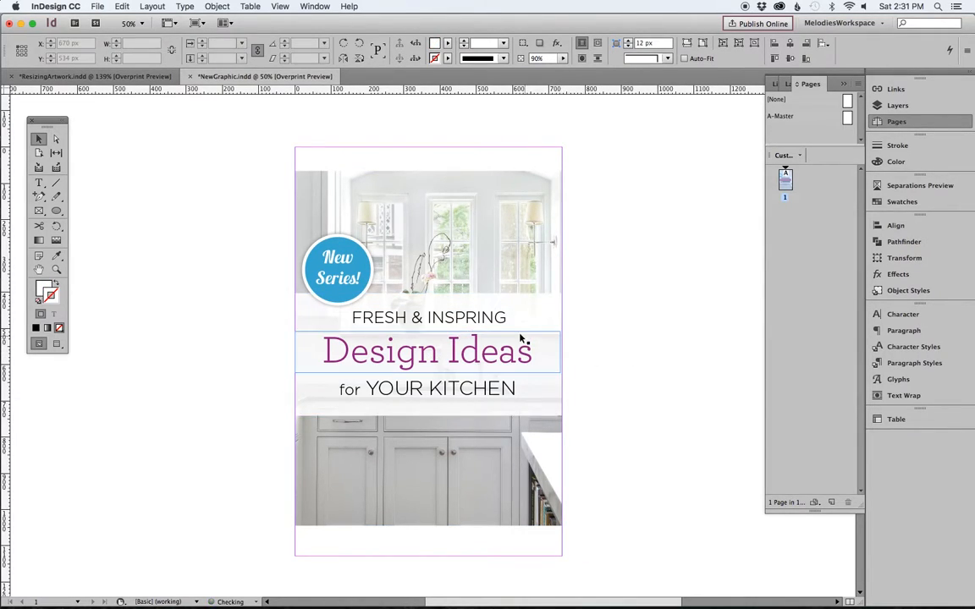
Stretch the three title text frames so they span the page from edge to edge
left_click(502, 319)
left_click_drag(561, 331, 561, 331)
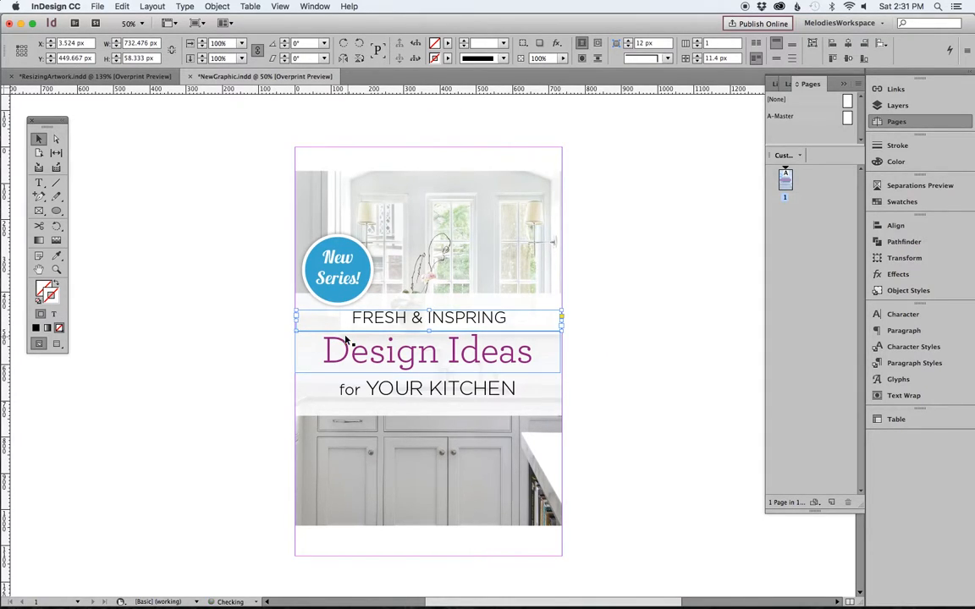
left_click_drag(296, 329, 294, 330)
left_click(359, 364)
mouse_move(561, 372)
left_mouse_down()
mouse_move(552, 373)
mouse_move(562, 374)
left_mouse_up()
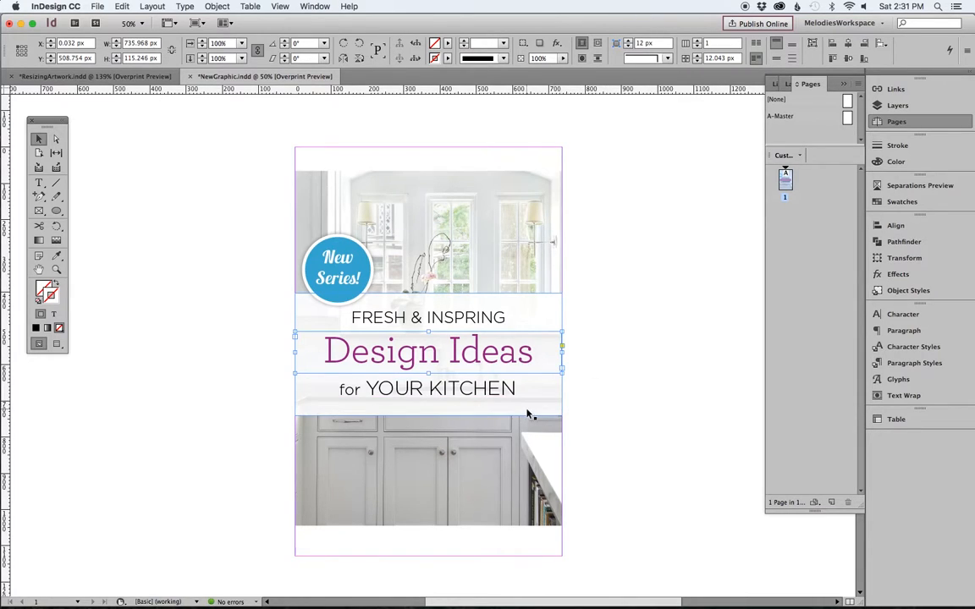
left_click(499, 392)
left_click_drag(559, 394, 562, 400)
left_click(635, 436)
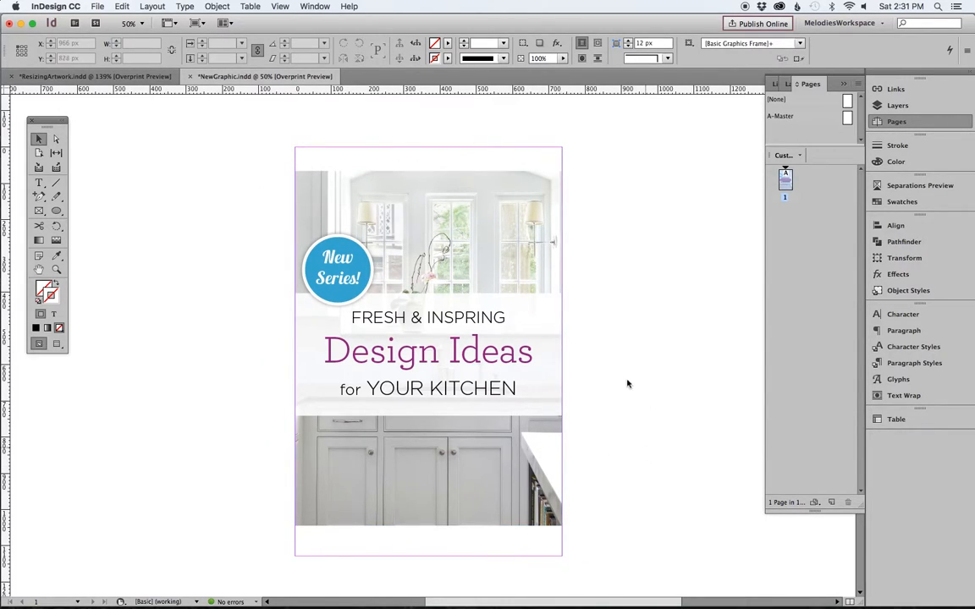
Extend the kitchen photo frame to the page's bottom and top edges, making it 1128 px high
left_click(432, 478)
left_click_drag(430, 527, 430, 556)
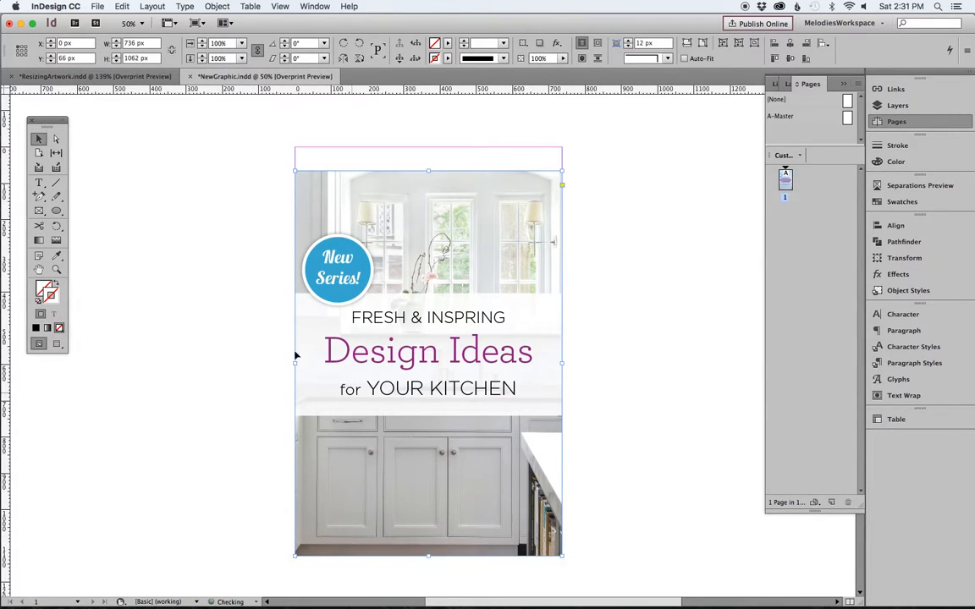
left_click_drag(428, 171, 430, 151)
left_click(706, 332)
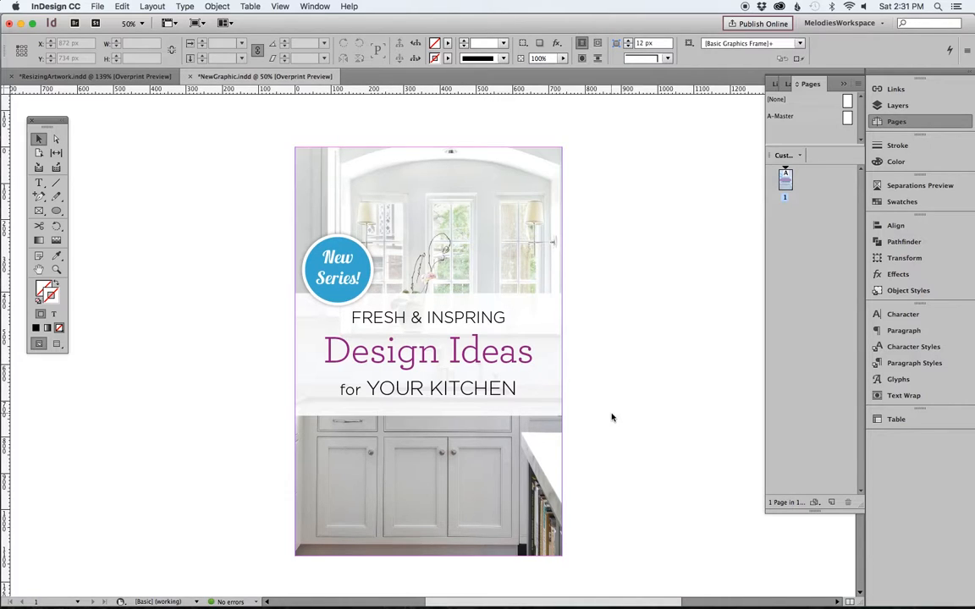
Select the badge, white band and title text without the background photo, and nudge them down 1 px
left_click_drag(630, 469, 217, 214)
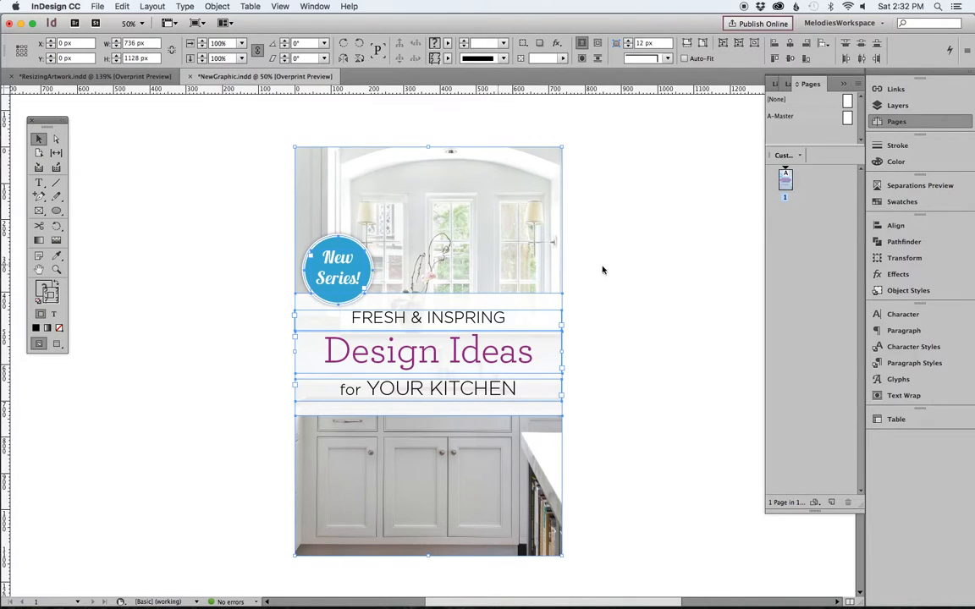
left_click(650, 351)
left_click_drag(638, 458, 254, 212)
left_click(467, 204, "shift")
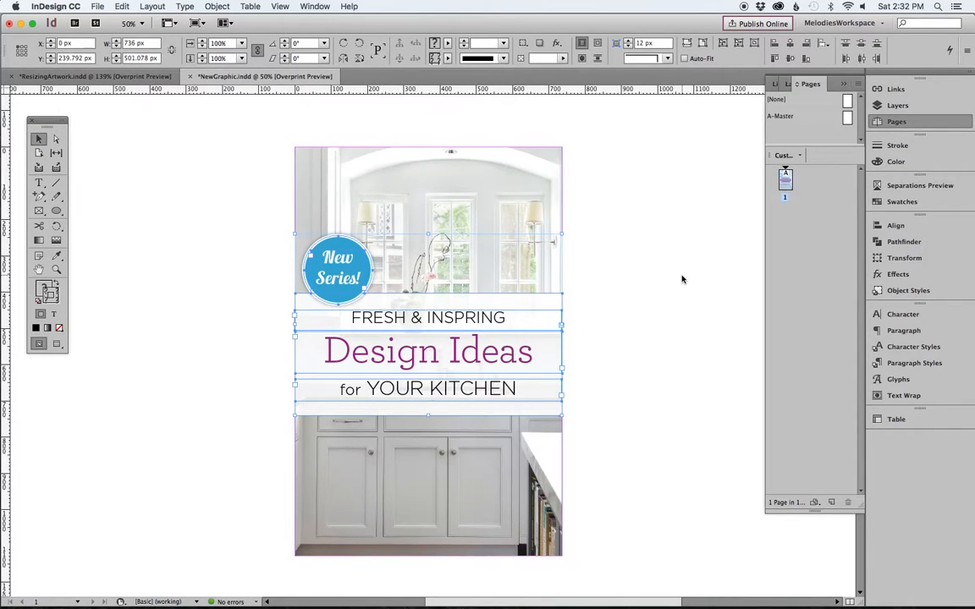
key("Down")
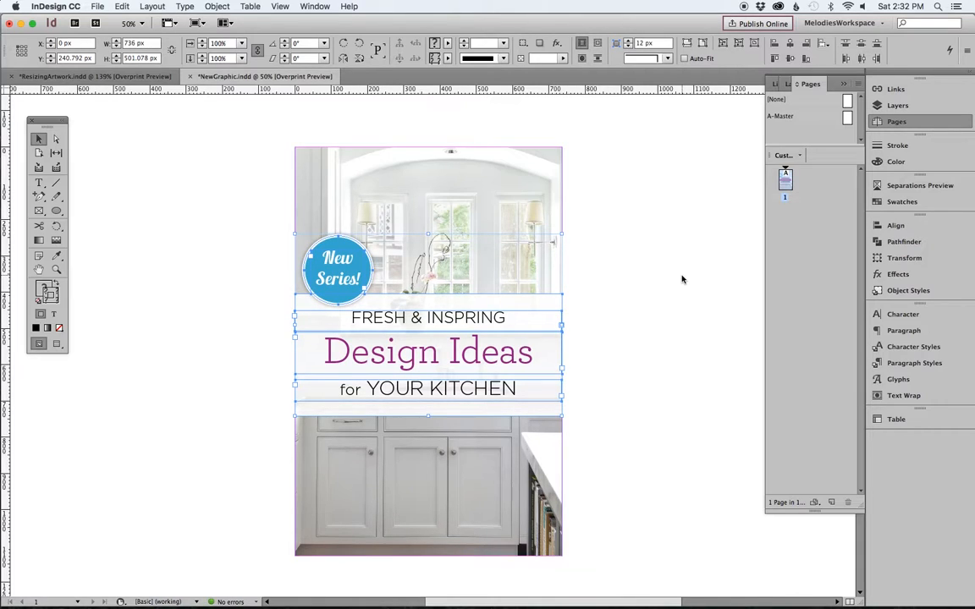
Nudge the selected badge, white band and title text down another 1 px, then save the document
key("Down")
key("Down")
key("Up")
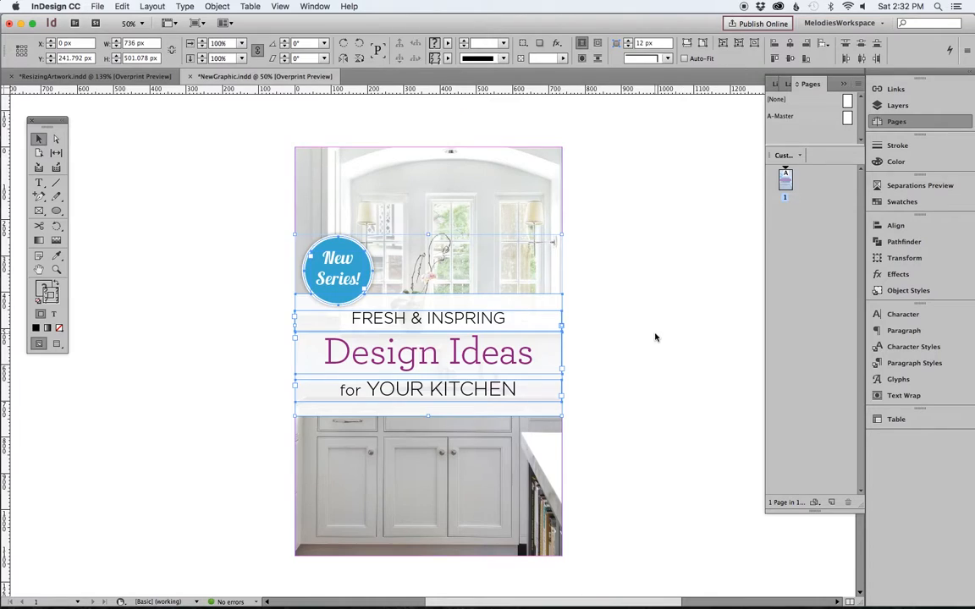
left_click(660, 360)
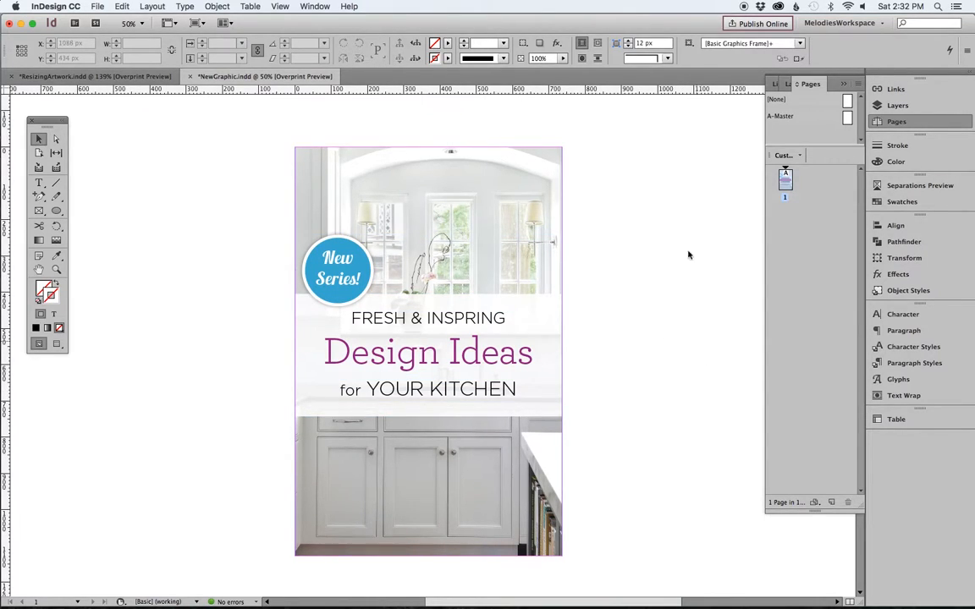
left_click(95, 6)
left_click(98, 83)
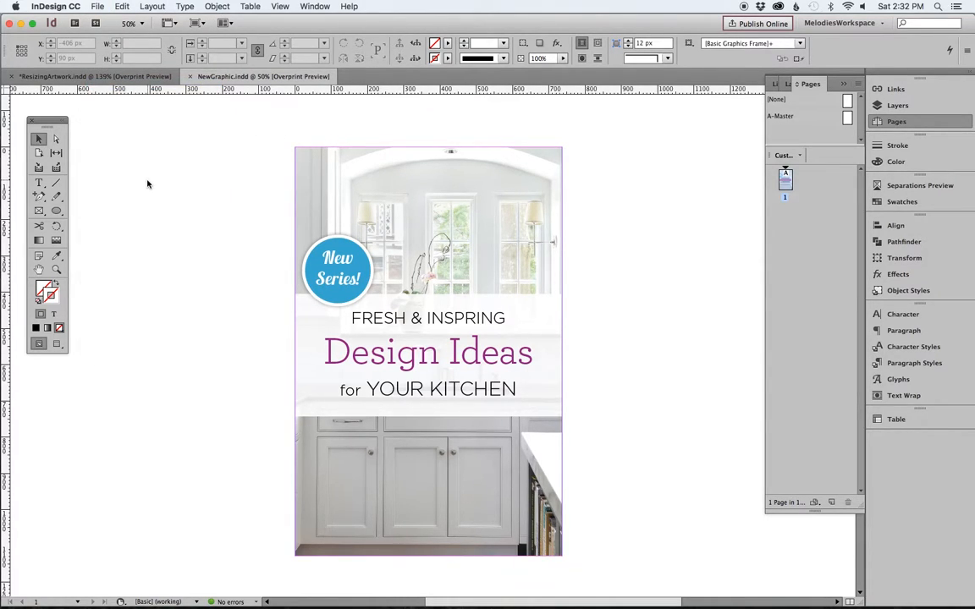
Export all pages as a JPEG named NewGraphic in the ResizingArtwork folder, at maximum quality, 72 ppi and RGB
left_click(98, 6)
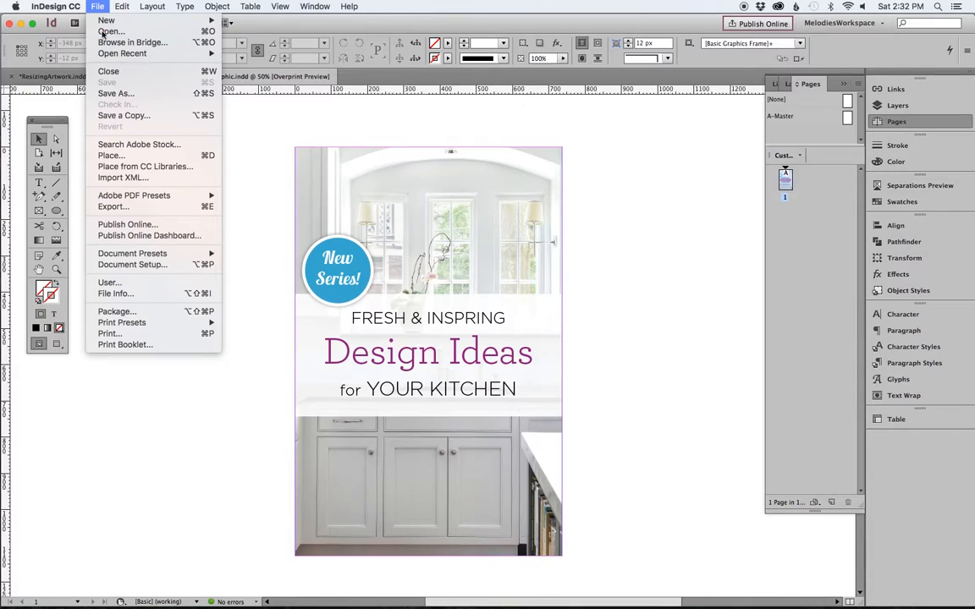
left_click(129, 205)
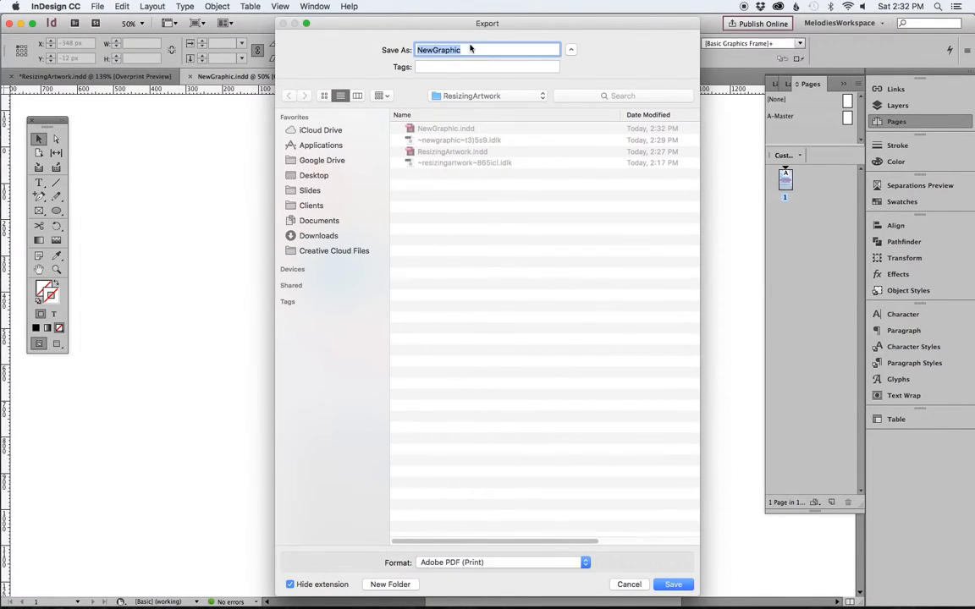
left_click(451, 564)
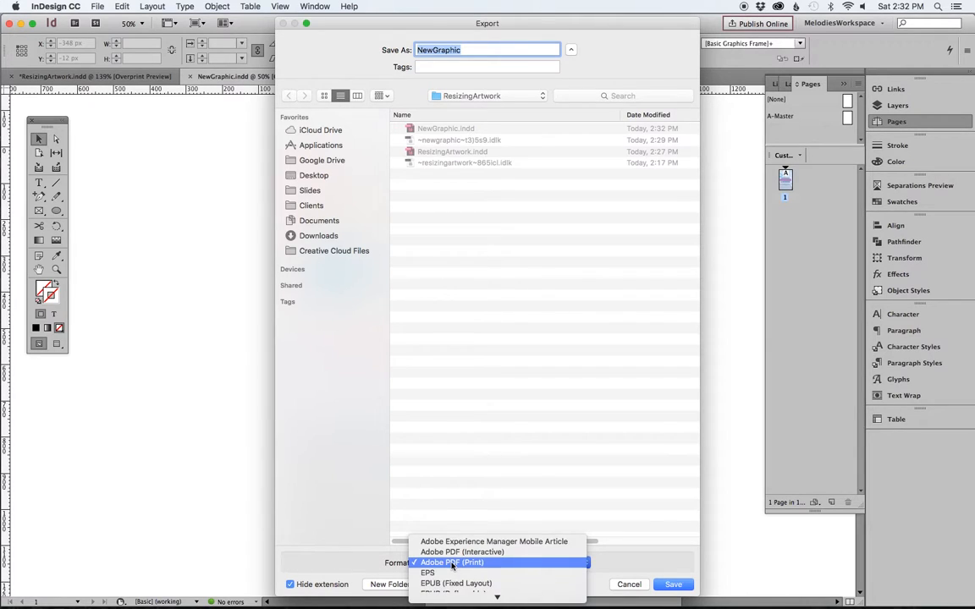
left_click(461, 576)
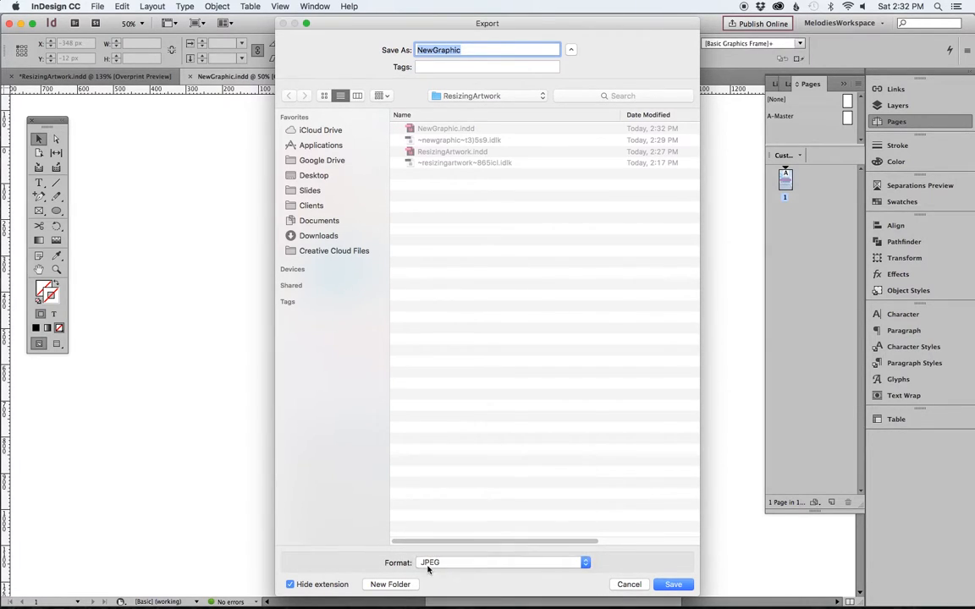
left_click(667, 586)
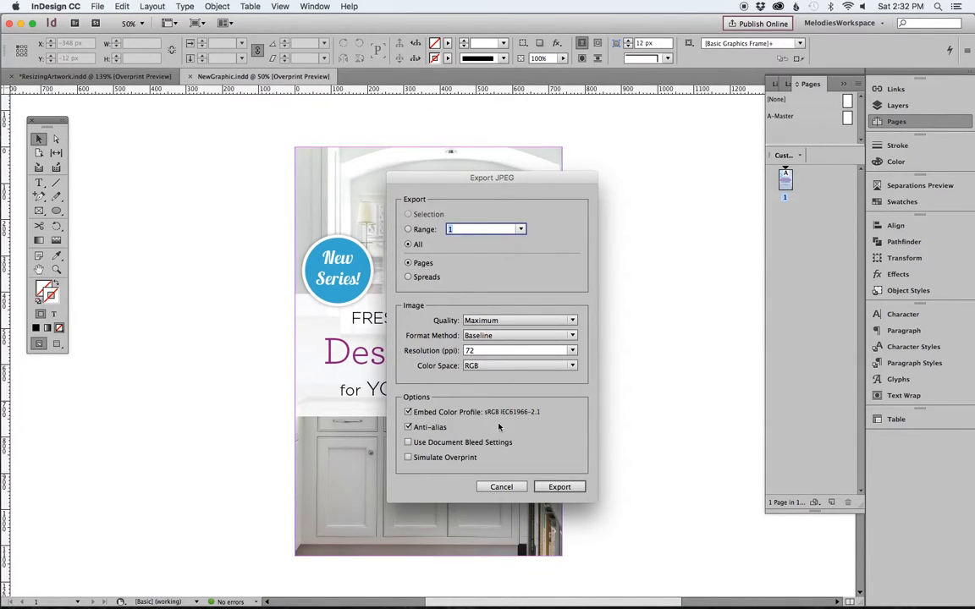
left_click(556, 488)
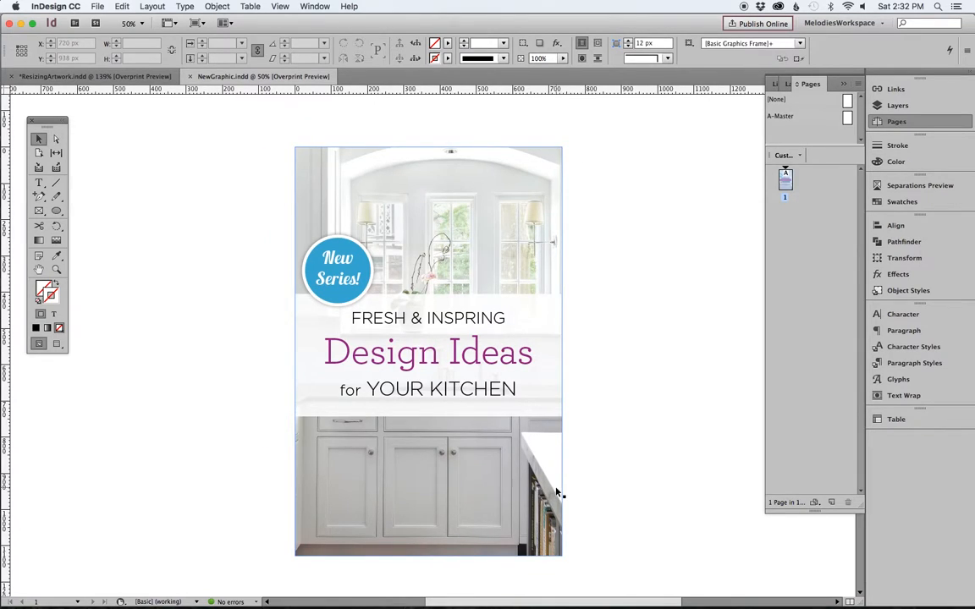
Switch to Finder, sort the ResizingArtwork folder by date modified, and open NewGraphic.jpg in Preview
mouse_move(104, 590)
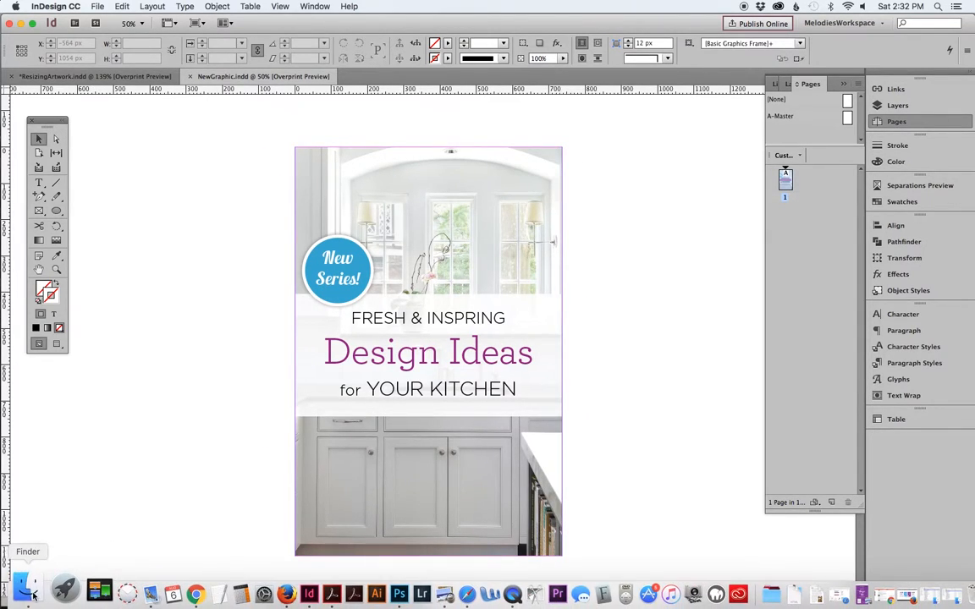
left_click(28, 590)
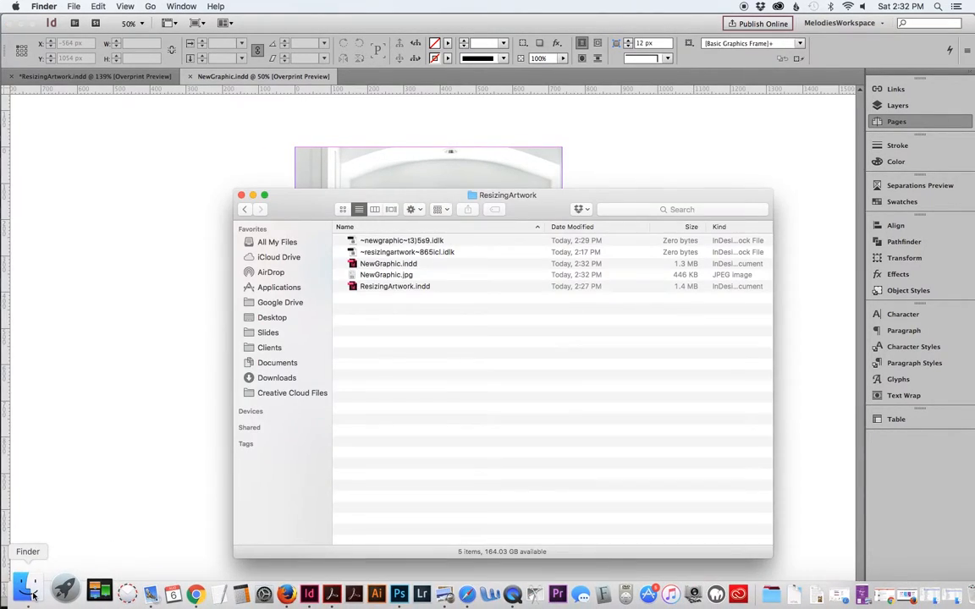
left_click(575, 227)
double_click(378, 242)
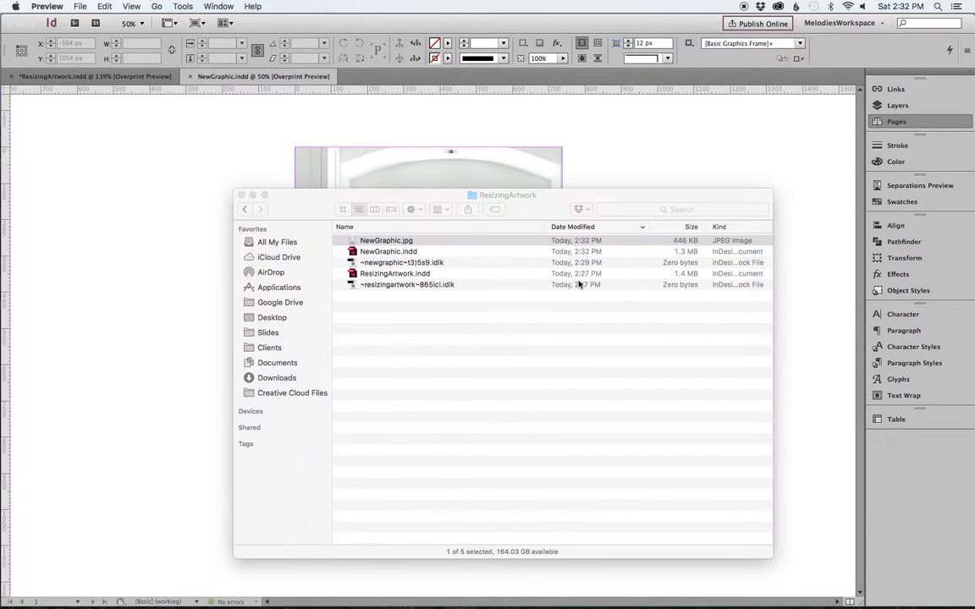